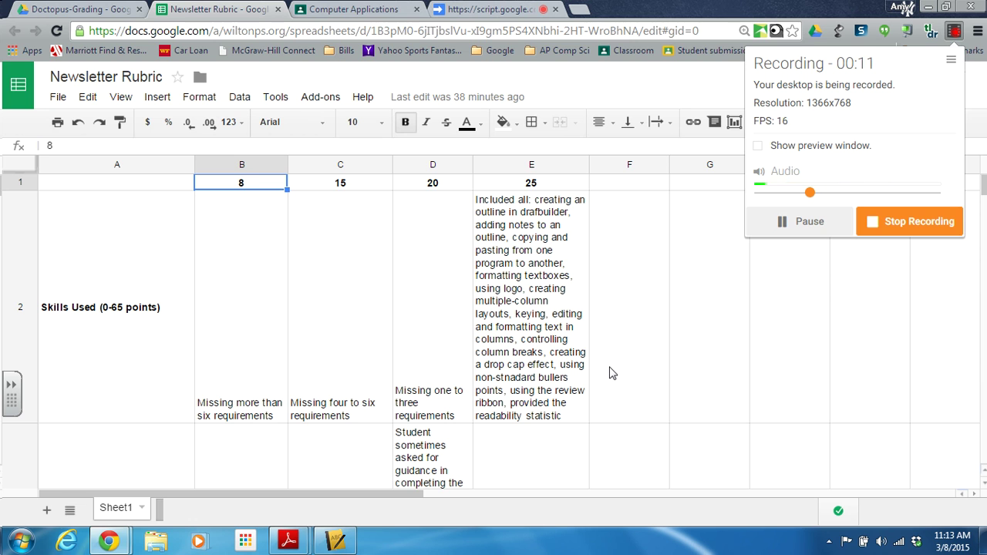
# Open the Newsletter Rubric spreadsheet from Computer Apps › Rubrics and Docto › Rubrics in Drive.
pyautogui.click(77, 9)
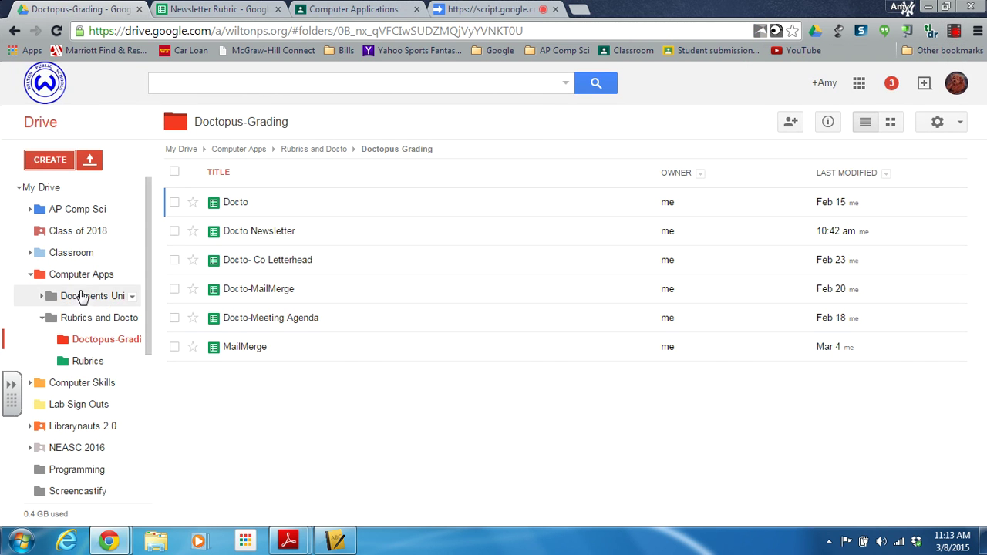
pyautogui.click(80, 278)
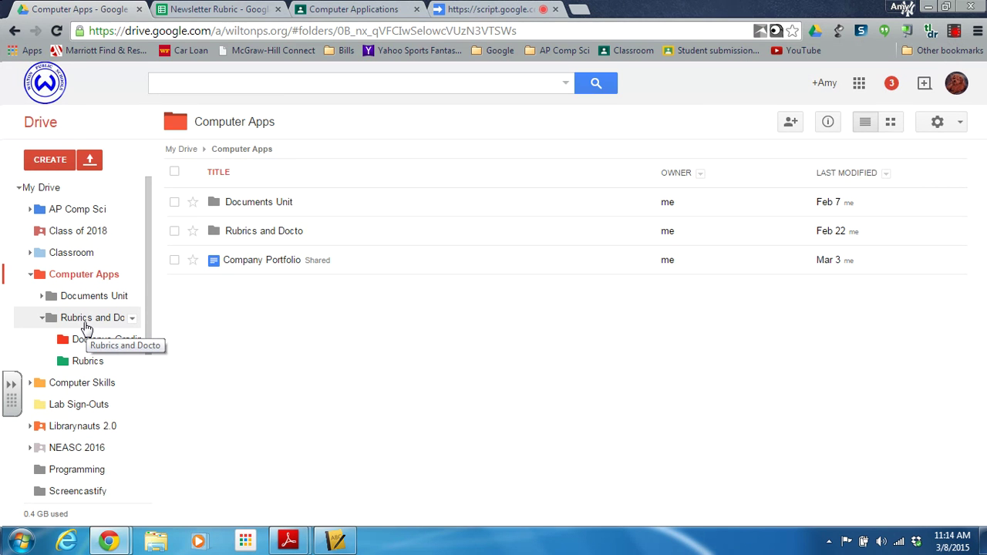
pyautogui.click(253, 237)
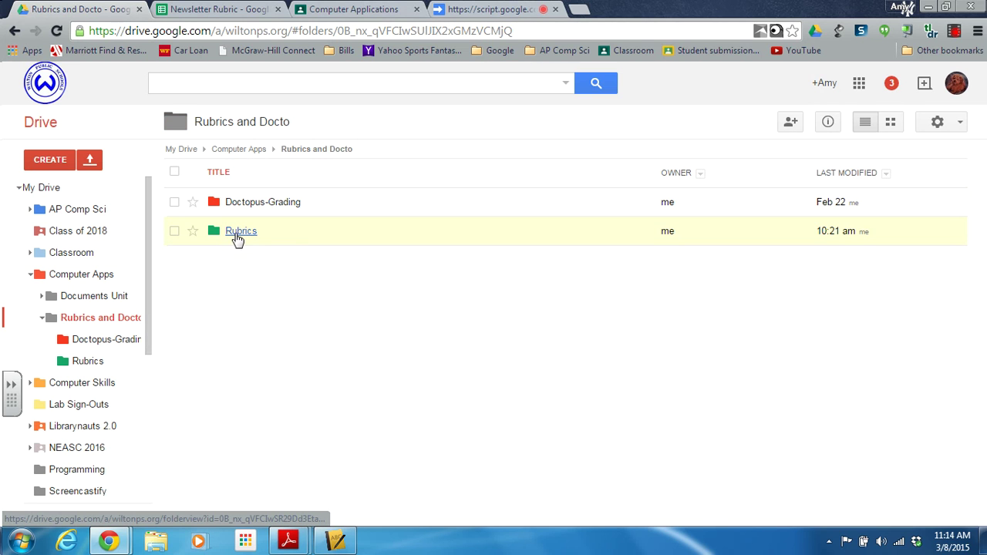
pyautogui.click(238, 233)
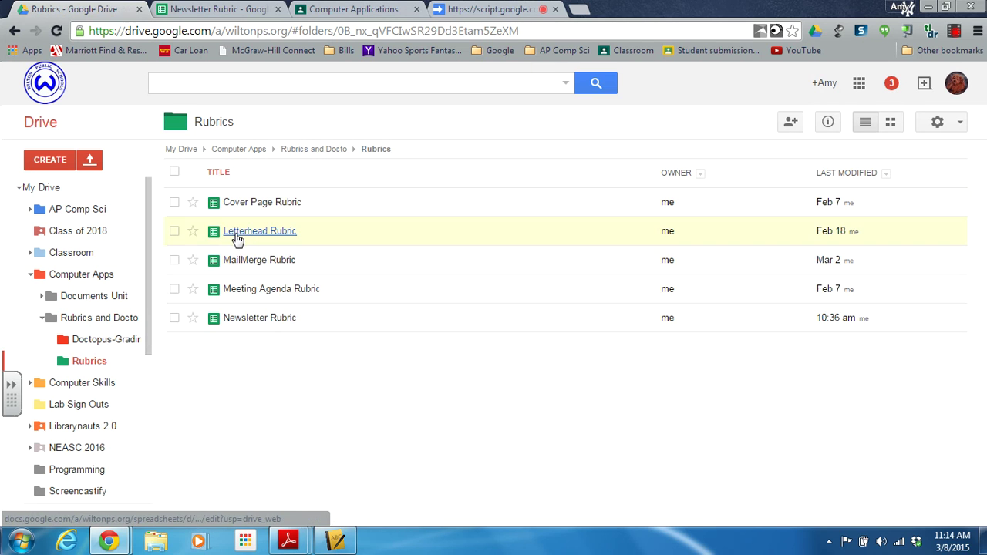
pyautogui.click(241, 321)
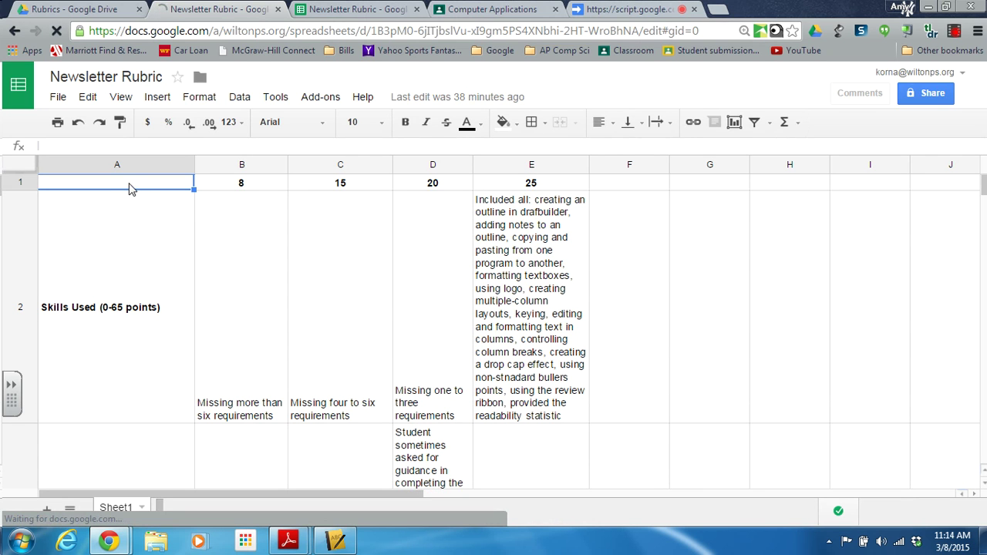
pyautogui.click(253, 236)
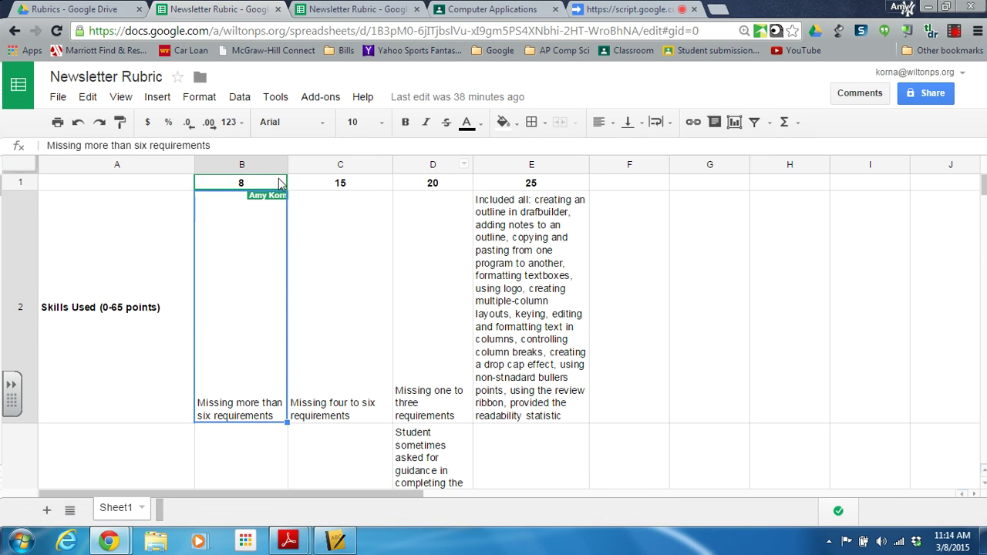
pyautogui.click(360, 185)
pyautogui.click(249, 185)
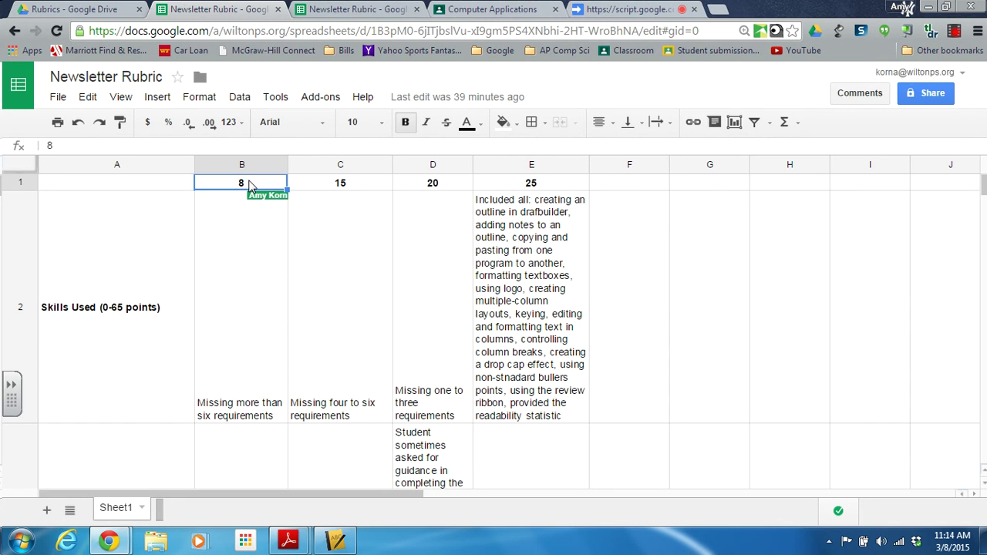
pyautogui.click(529, 185)
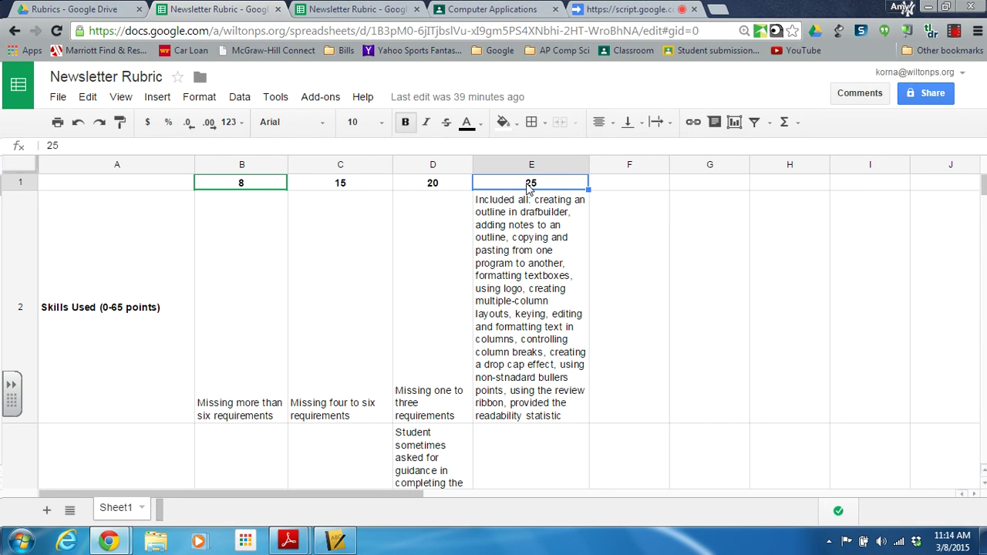
pyautogui.press('Left')
pyautogui.press('Left')
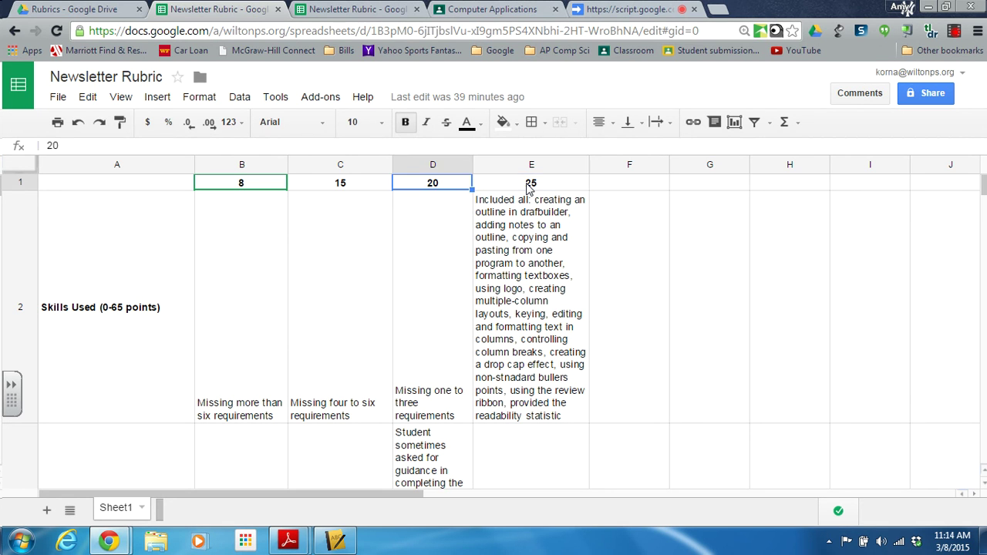
pyautogui.press('Left')
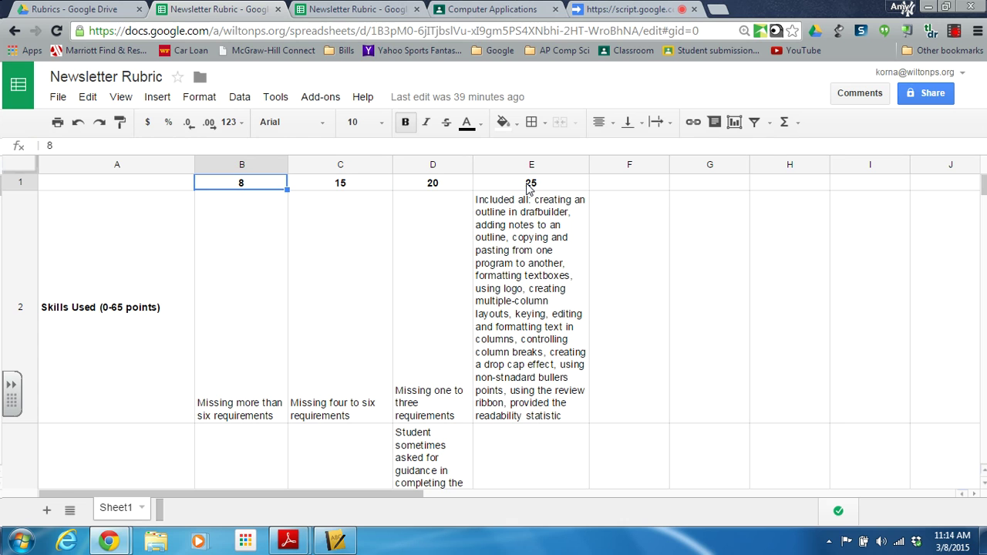
pyautogui.press('Left')
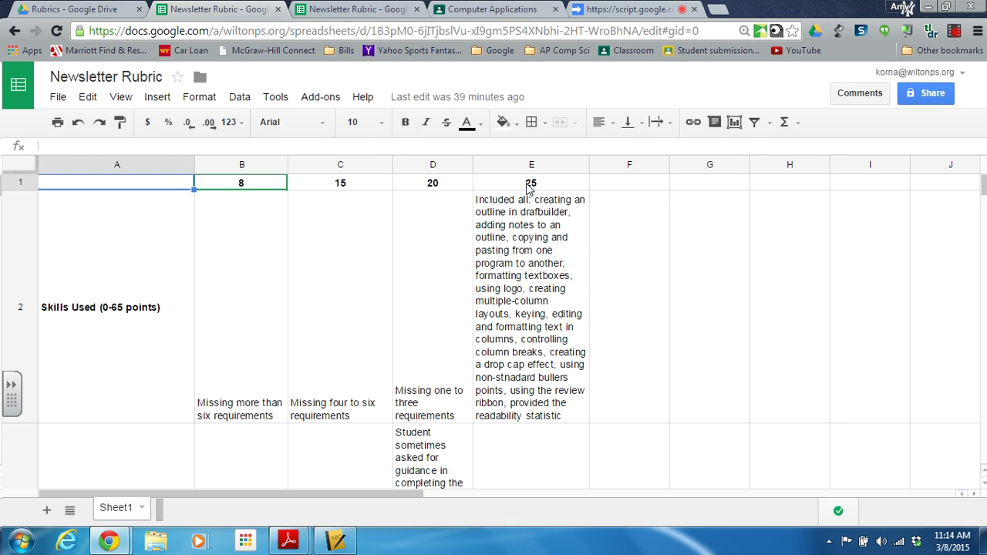
pyautogui.press('Down')
pyautogui.press('Down')
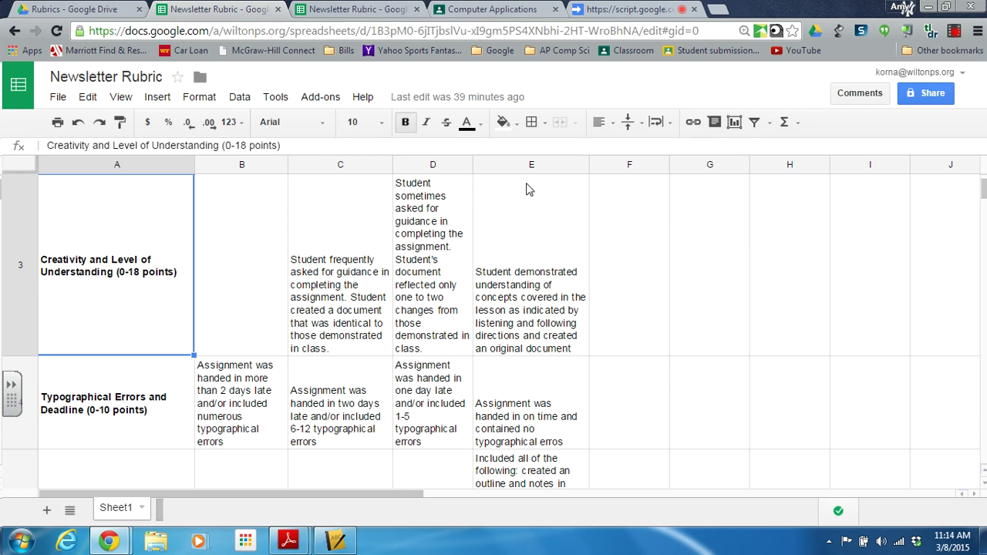
pyautogui.press('Down')
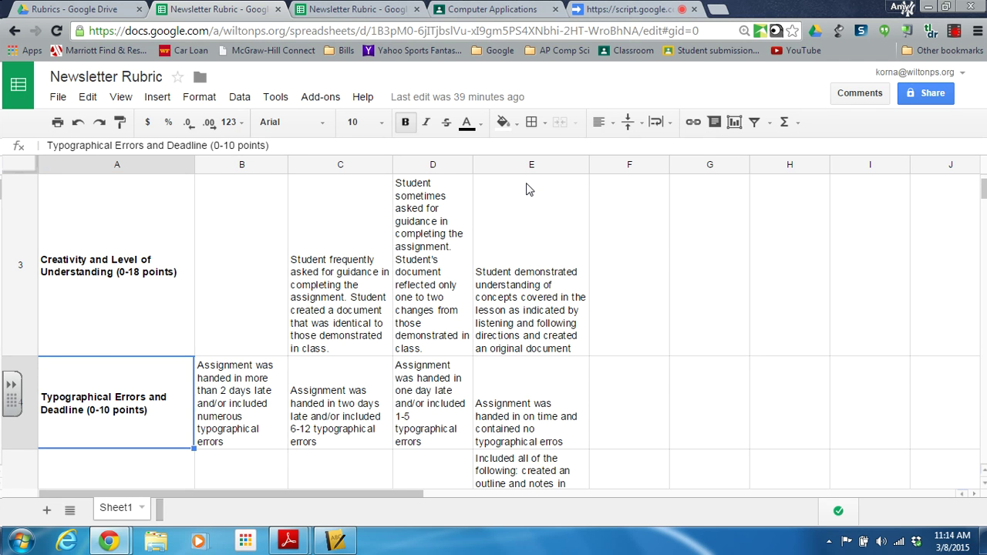
pyautogui.press('Down')
pyautogui.press('Up')
pyautogui.press('Up')
pyautogui.press('Up')
pyautogui.press('Up')
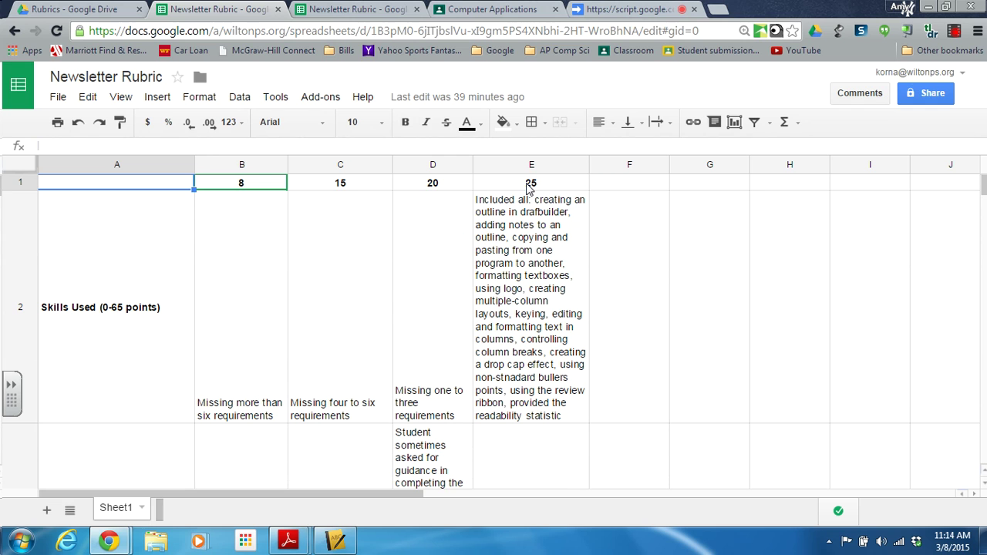
# Go to the Doctopus-Grading folder and open the Docto Newsletter spreadsheet.
pyautogui.click(95, 9)
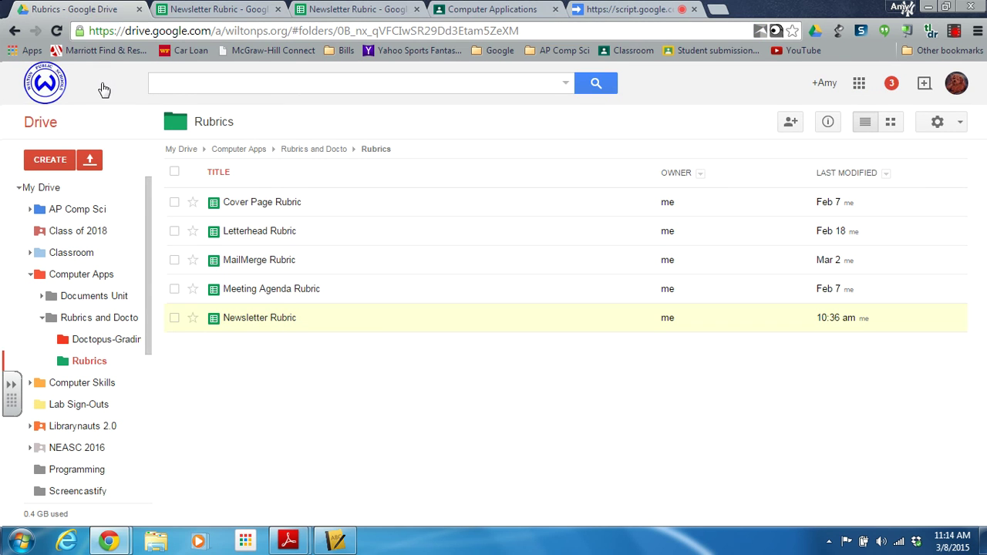
pyautogui.click(75, 320)
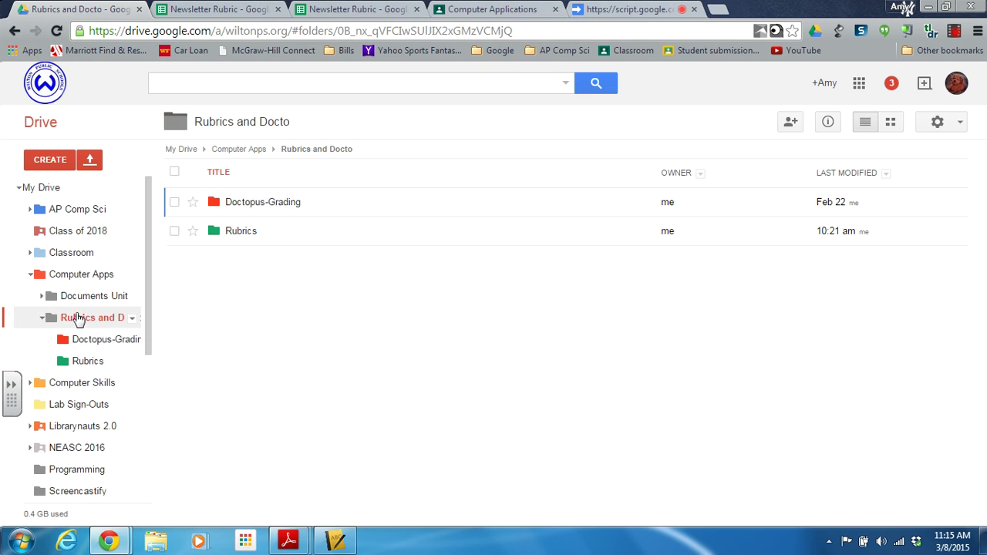
pyautogui.click(262, 210)
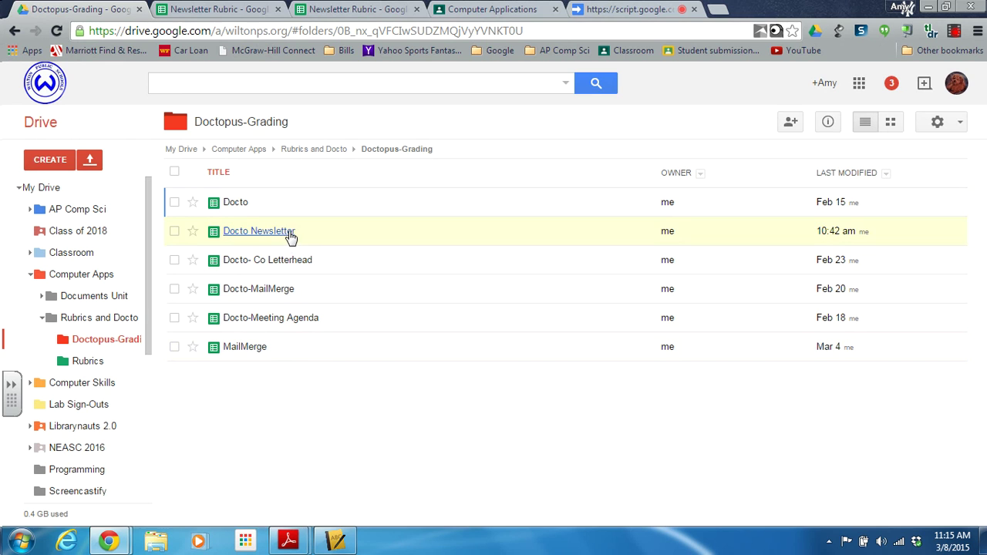
pyautogui.click(54, 163)
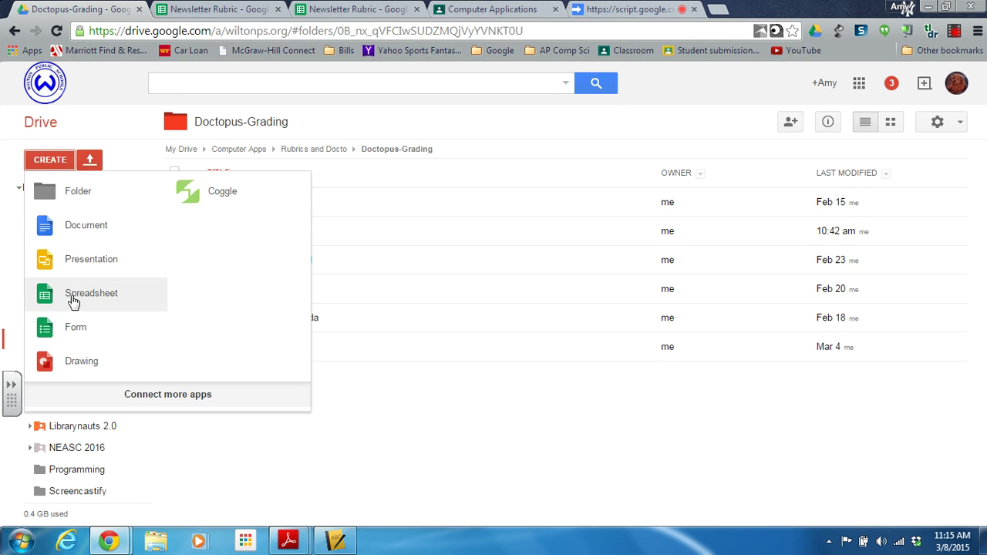
pyautogui.click(497, 160)
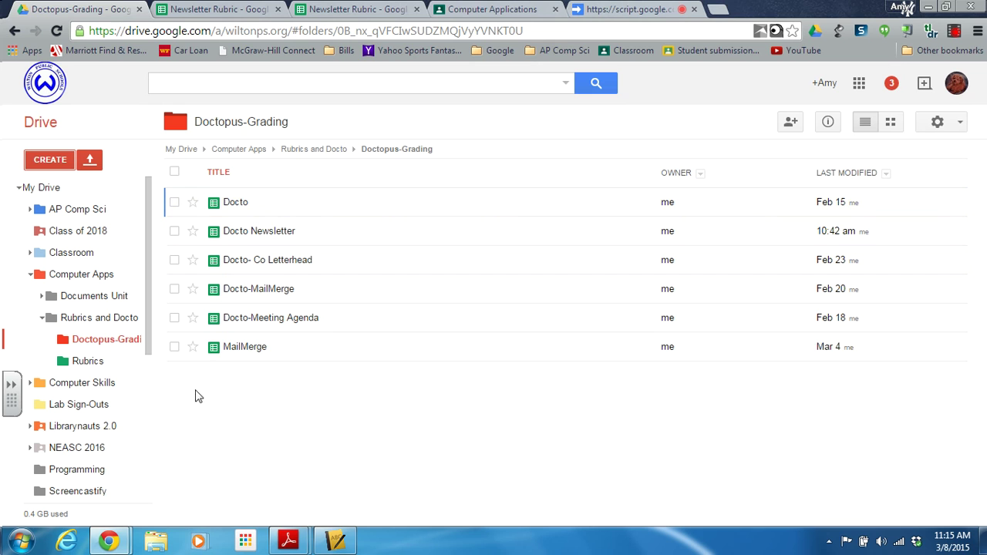
pyautogui.click(265, 230)
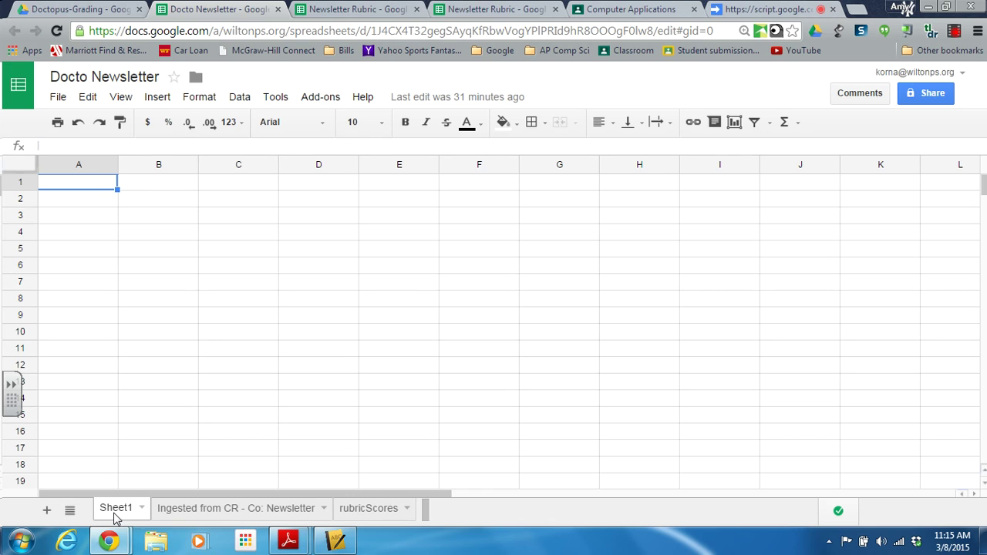
pyautogui.click(321, 102)
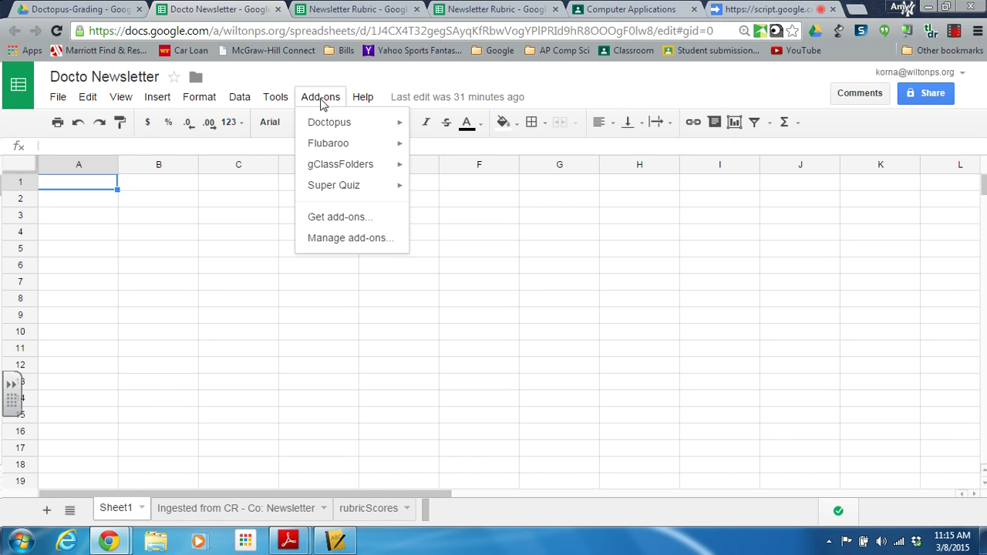
pyautogui.click(334, 220)
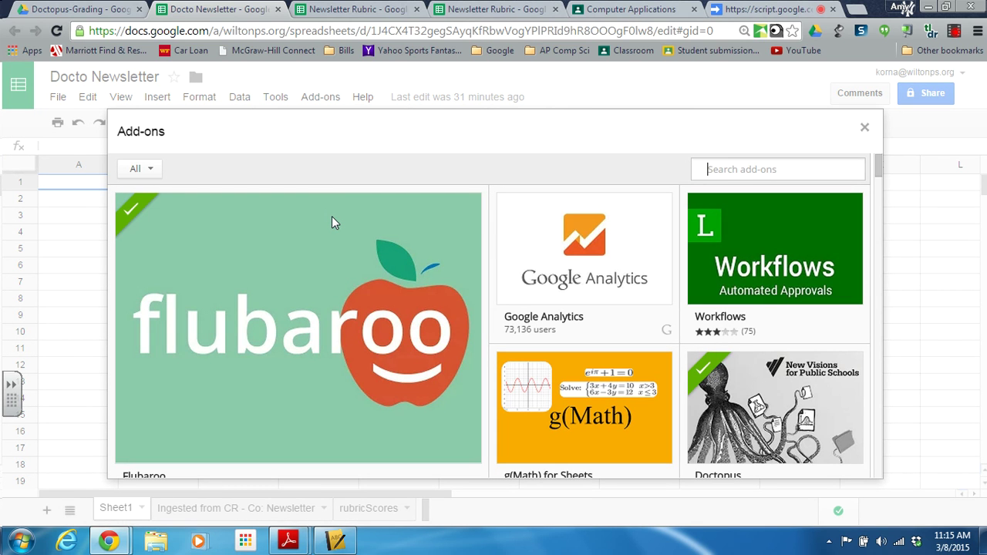
pyautogui.click(738, 171)
pyautogui.write('doctopus')
pyautogui.press('Return')
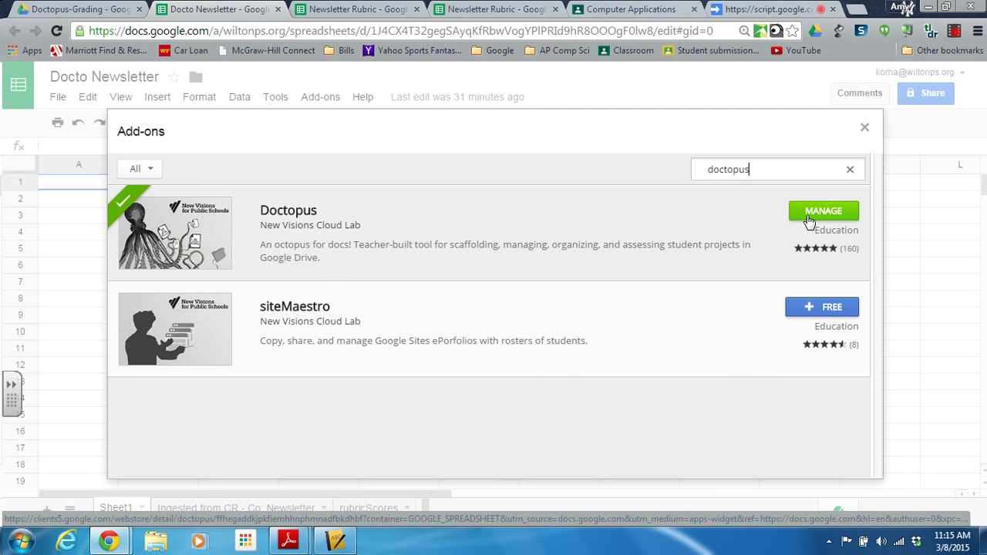
pyautogui.click(864, 128)
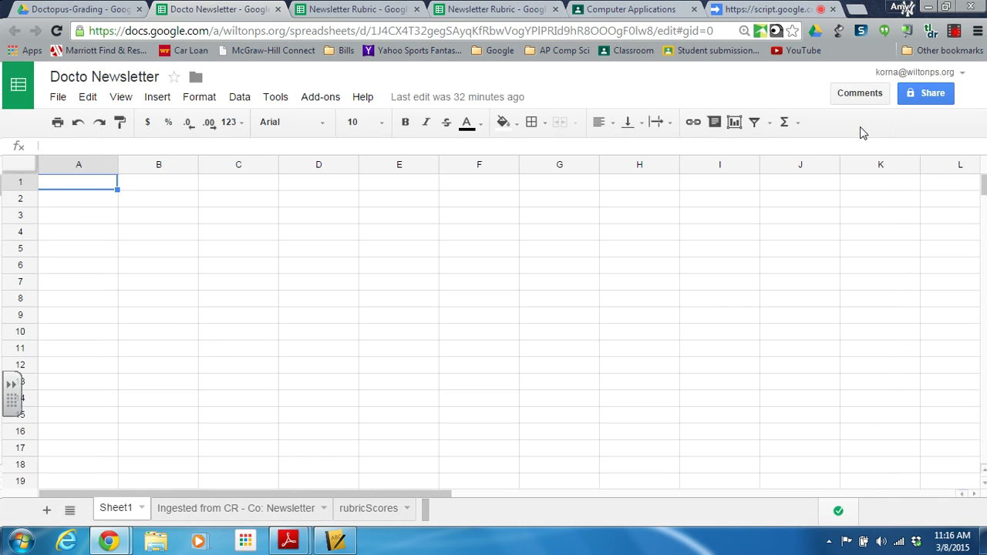
# Launch Doctopus from the Add-ons menu to show its Assignment Tools sidebar.
pyautogui.click(320, 97)
pyautogui.moveTo(325, 125)
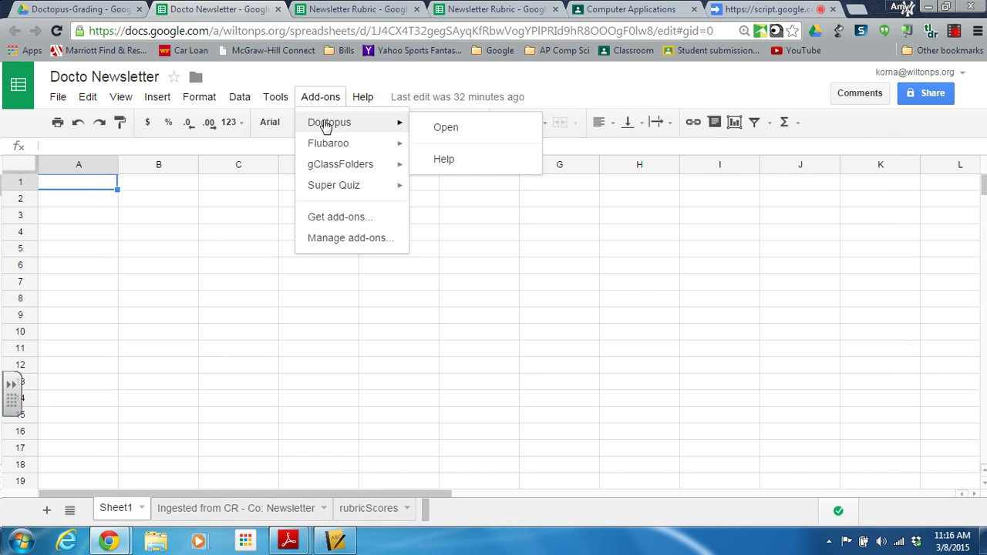
pyautogui.click(452, 128)
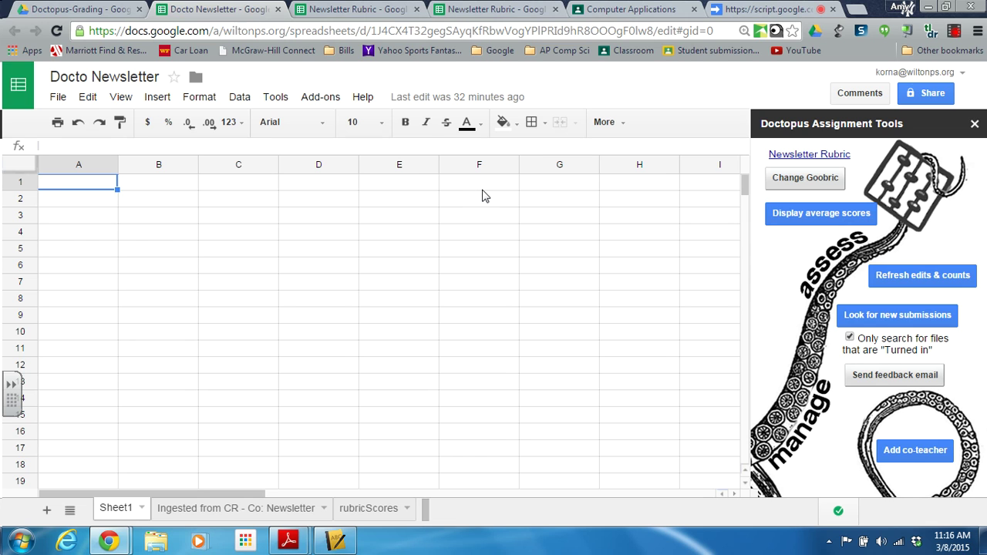
# Check Google Classroom for new student submissions from the Doctopus sidebar.
pyautogui.click(875, 320)
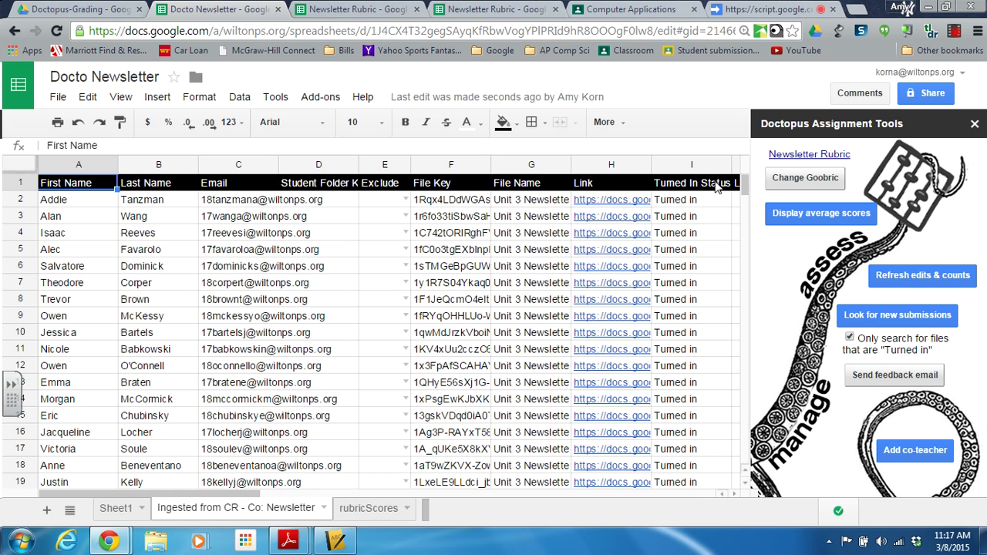
pyautogui.scroll(-1, 744, 188)
pyautogui.moveTo(744, 187)
pyautogui.mouseDown()
pyautogui.moveTo(744, 202)
pyautogui.moveTo(740, 194)
pyautogui.mouseUp()
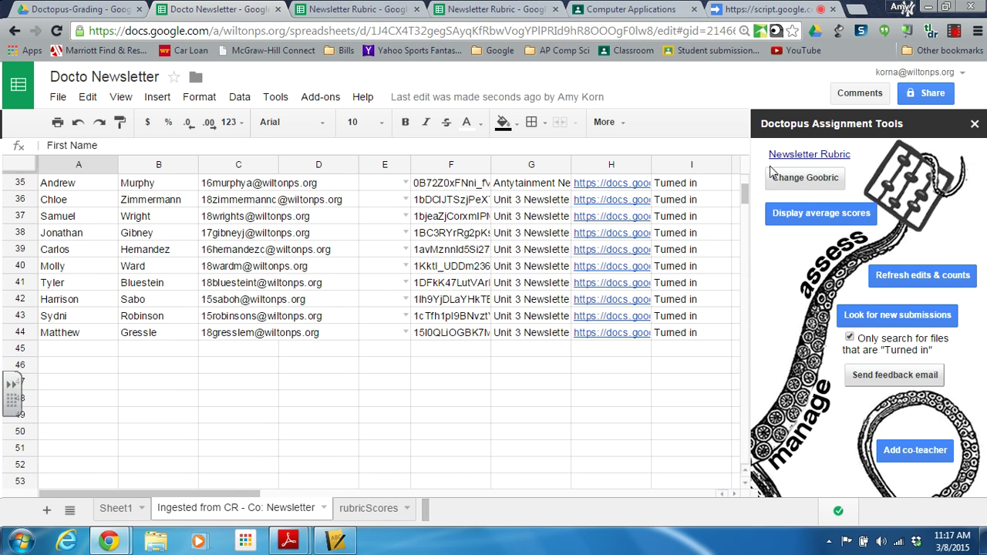
pyautogui.scroll(4, 744, 201)
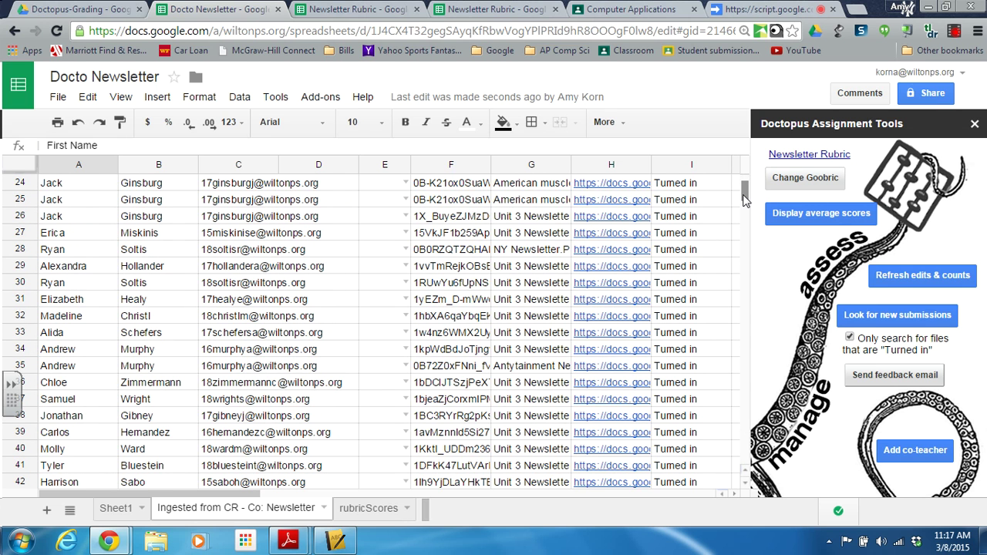
pyautogui.scroll(8, 744, 201)
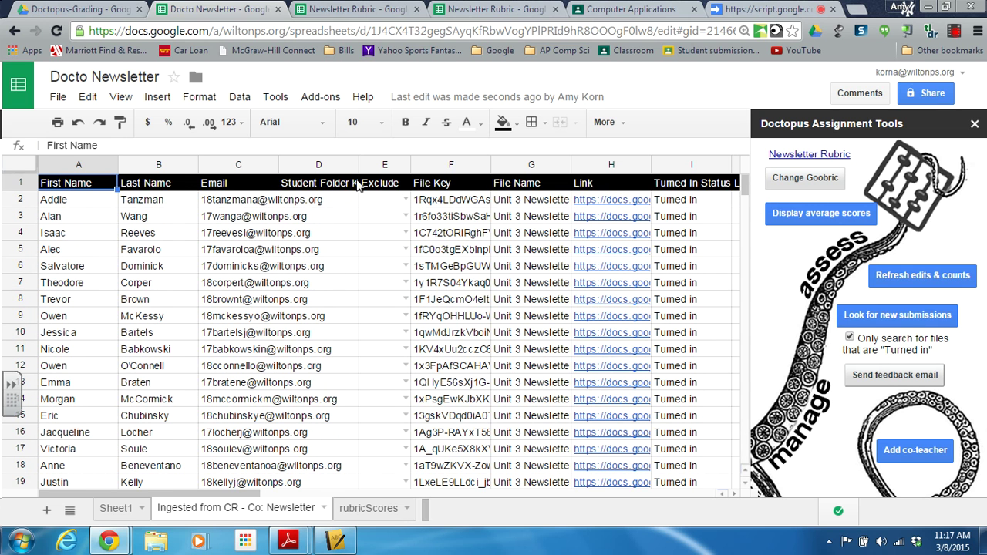
# Open the first student's newsletter document from its link in column H.
pyautogui.click(493, 316)
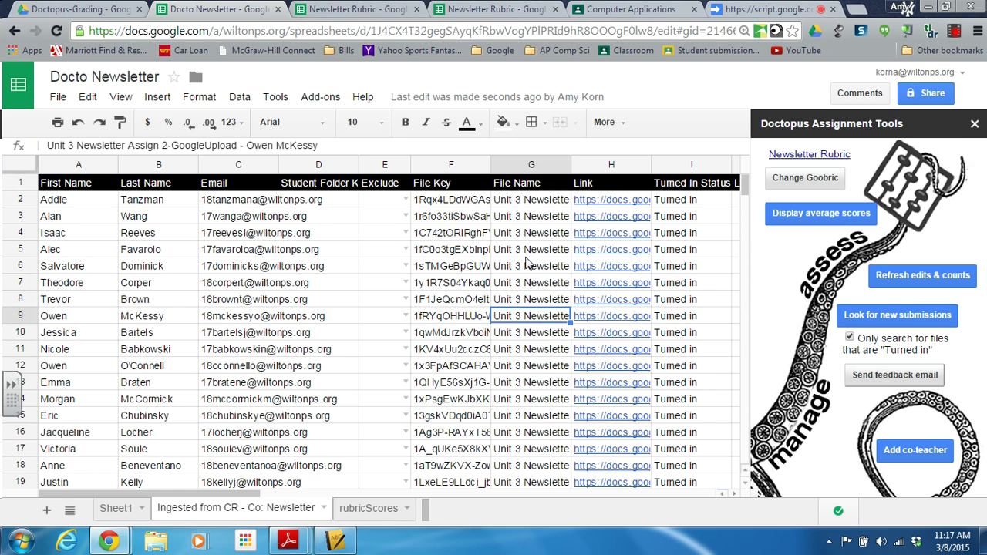
pyautogui.click(616, 199)
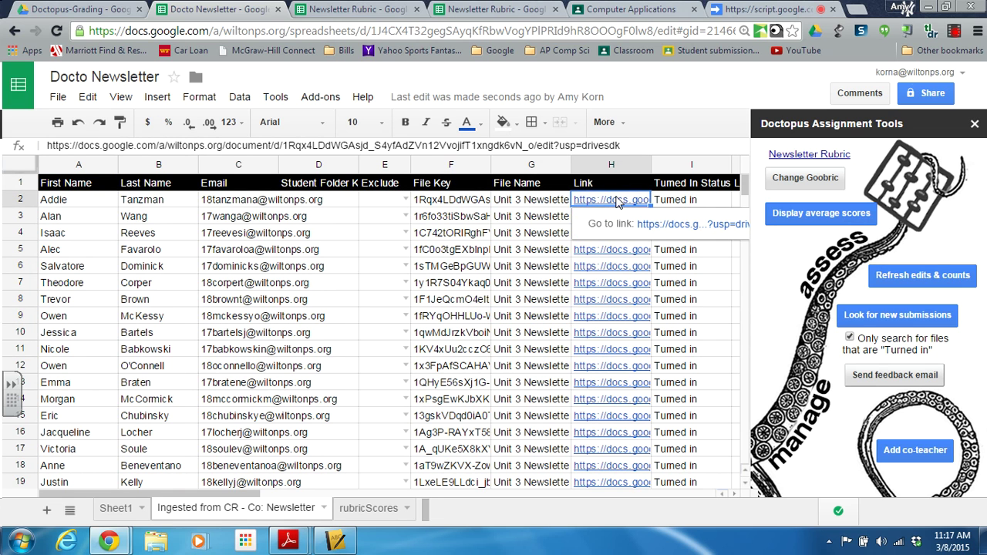
pyautogui.click(662, 226)
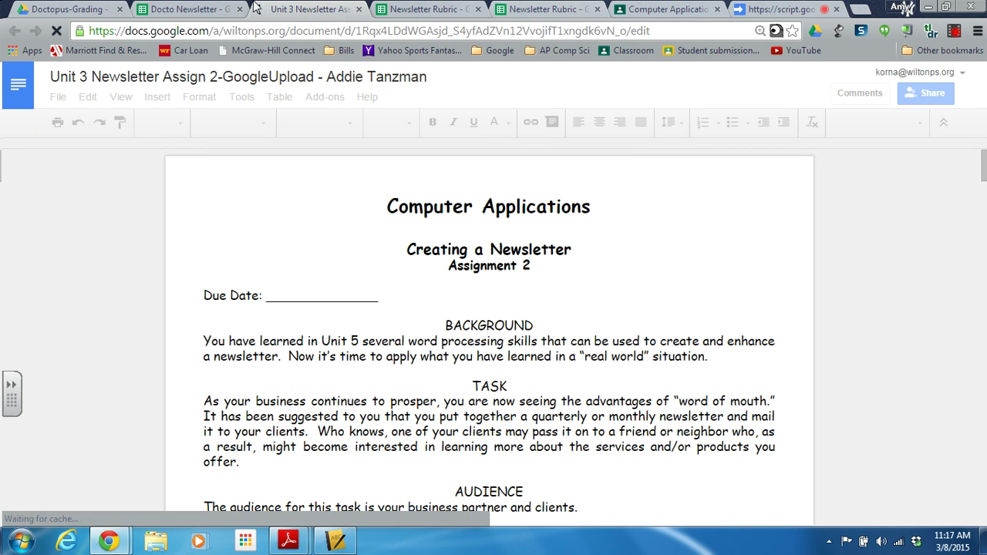
# Return to the student's newsletter tab and launch Goobric grading on it.
pyautogui.click(174, 8)
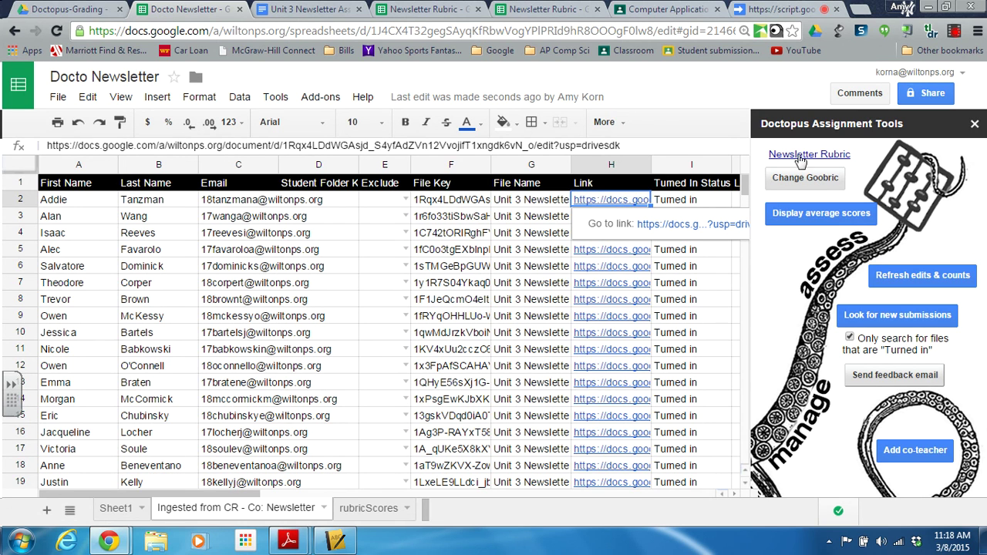
pyautogui.click(287, 9)
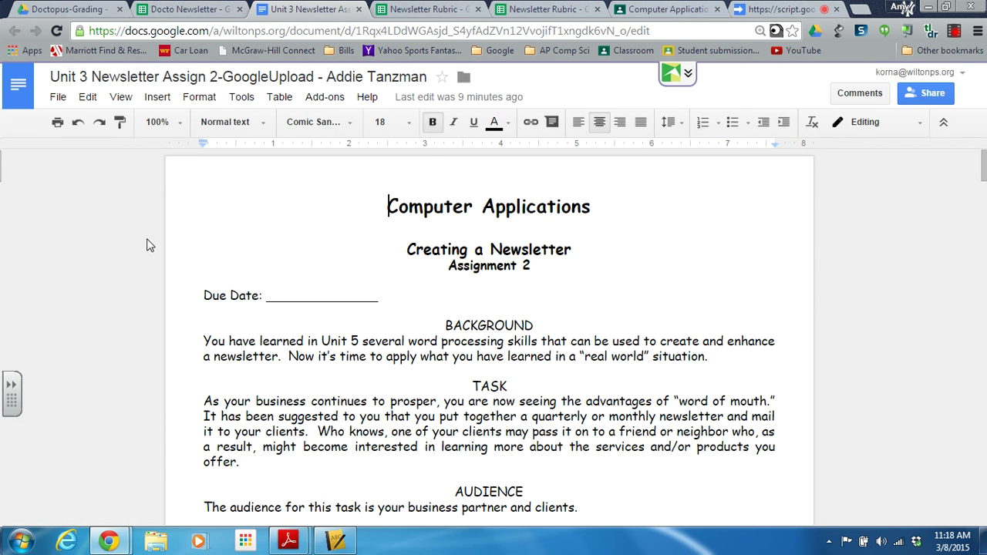
pyautogui.click(776, 31)
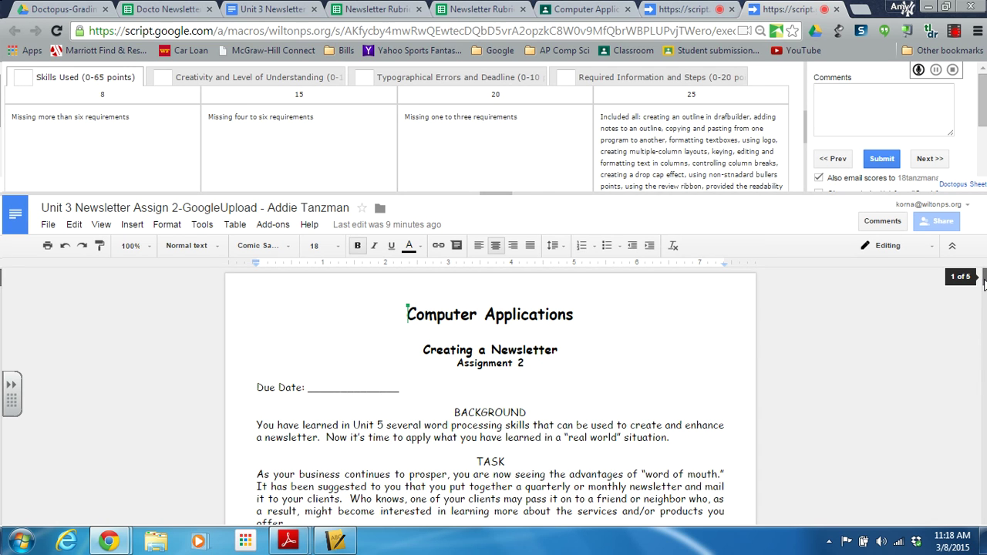
# Scroll the document pane down to the student's Surf Shack newsletter.
pyautogui.moveTo(984, 283); pyautogui.dragTo(969, 441)
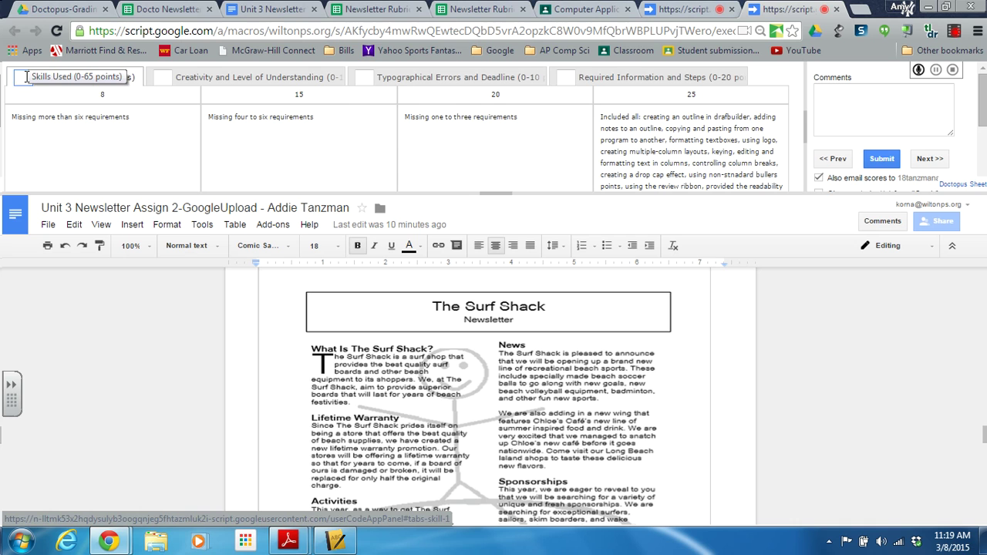
# Score Creativity 18, Typographical Errors 10 and Required Information 20 in the rubric.
pyautogui.click(160, 75)
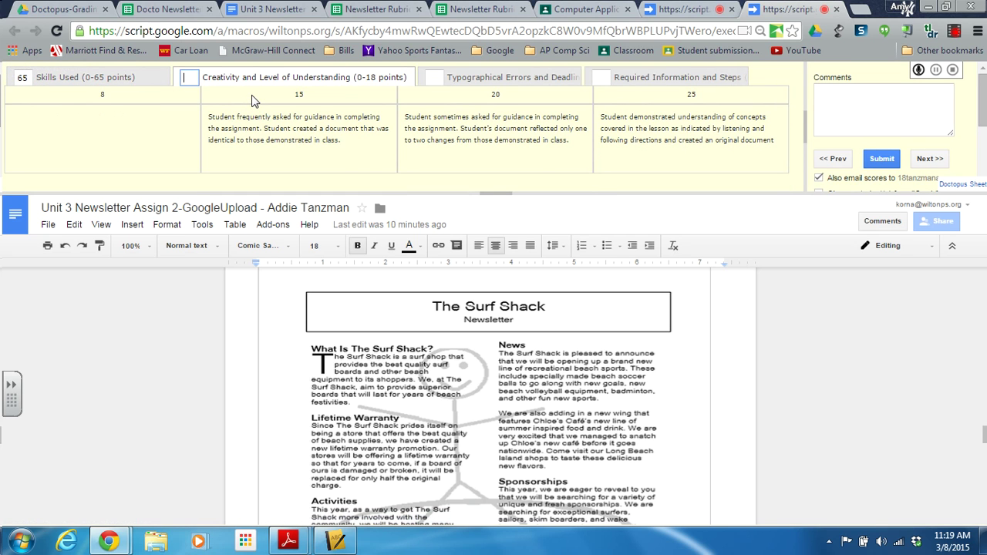
pyautogui.write('18')
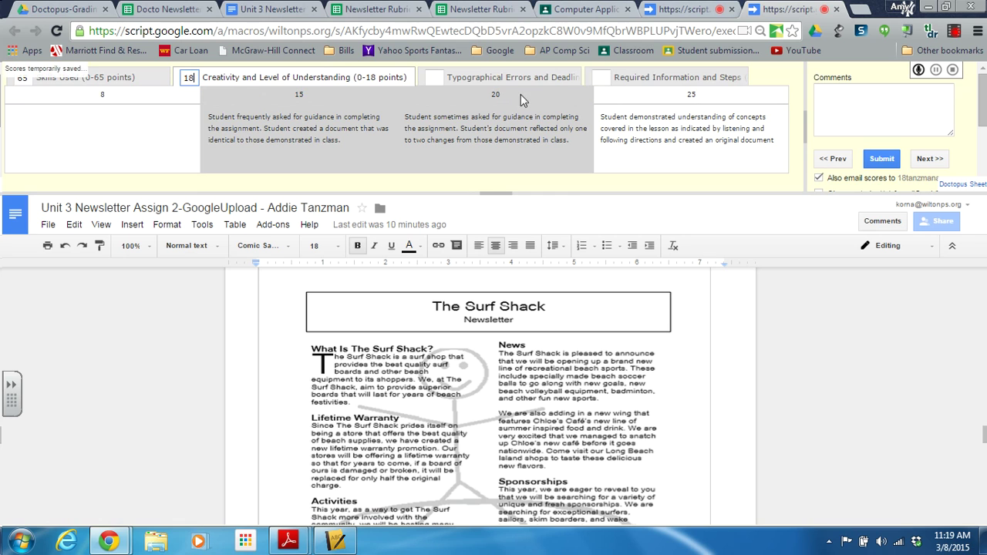
pyautogui.click(510, 79)
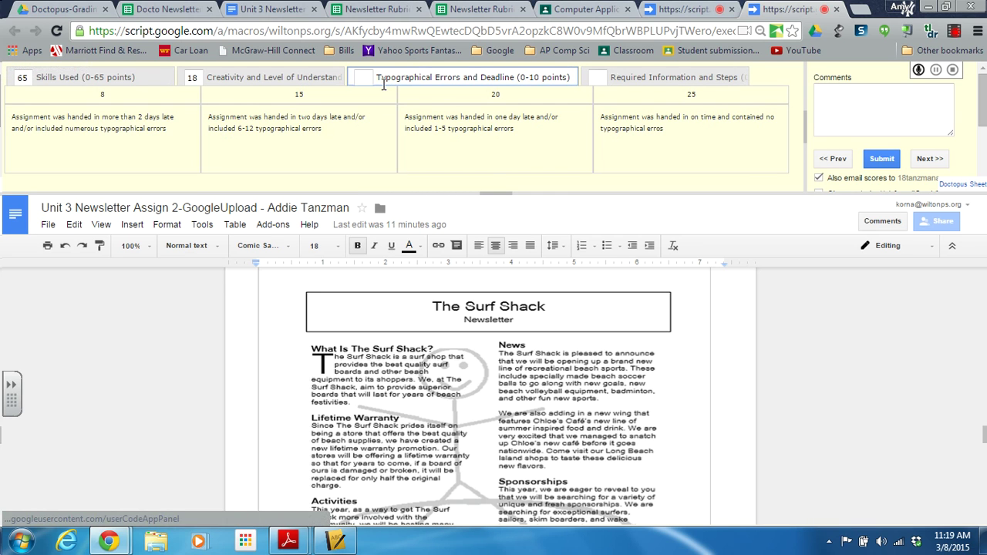
pyautogui.click(358, 78)
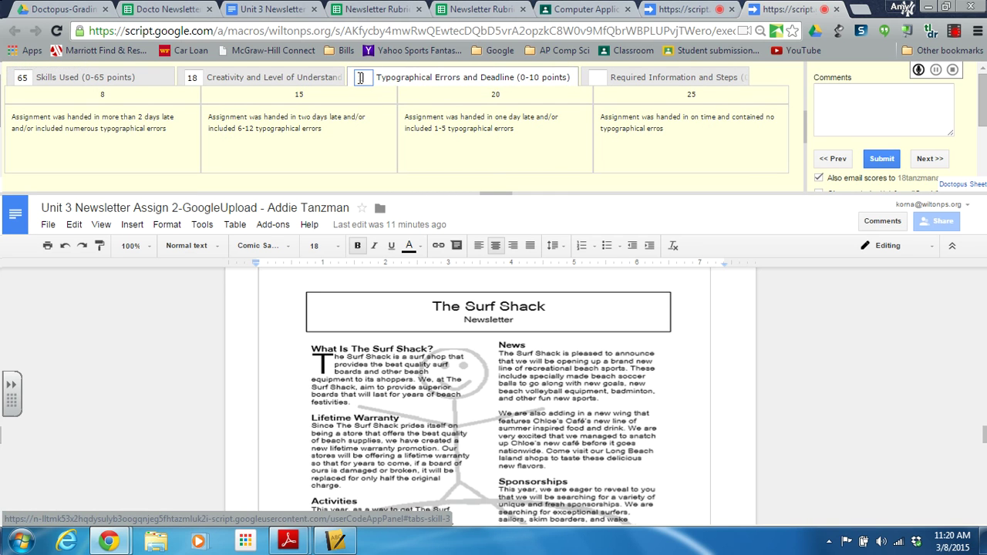
pyautogui.write('10')
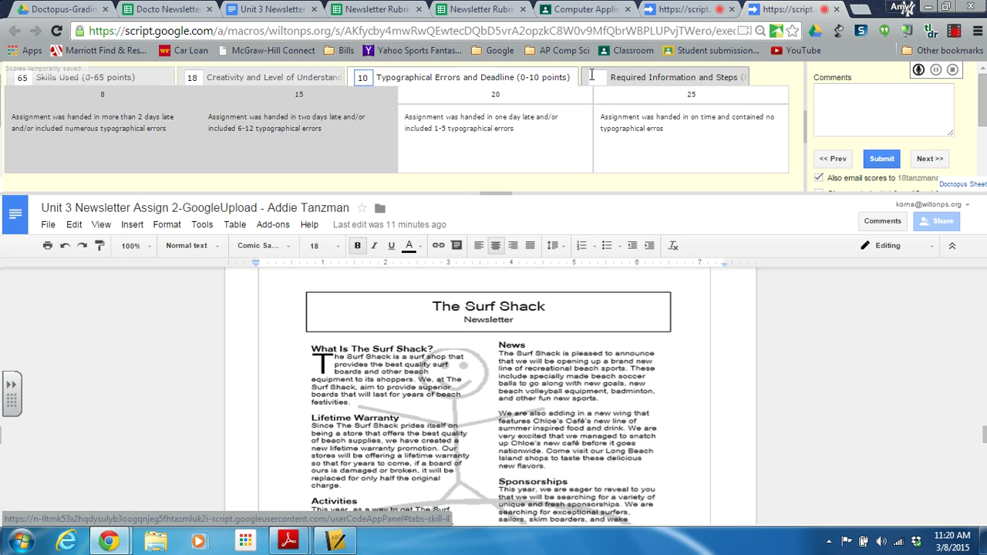
pyautogui.click(593, 78)
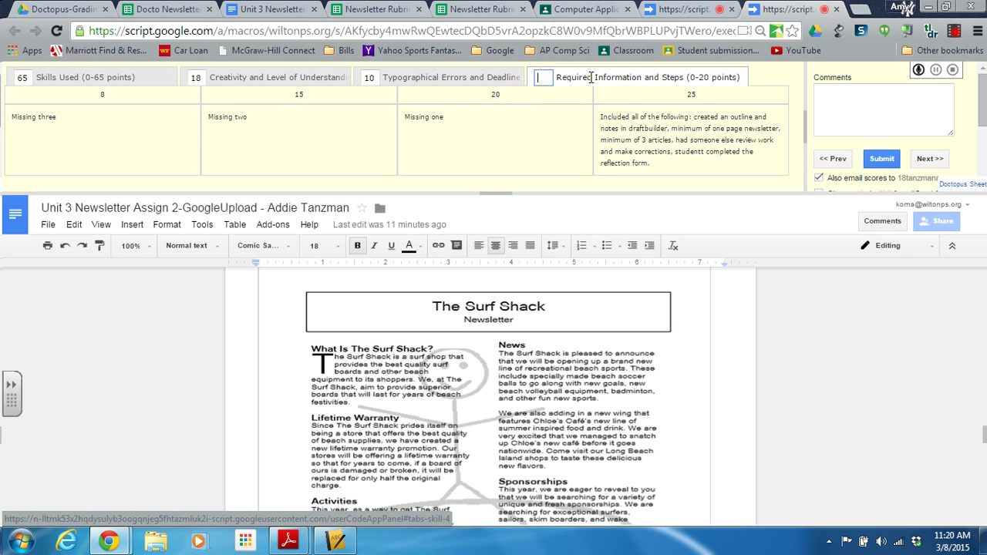
pyautogui.write('20')
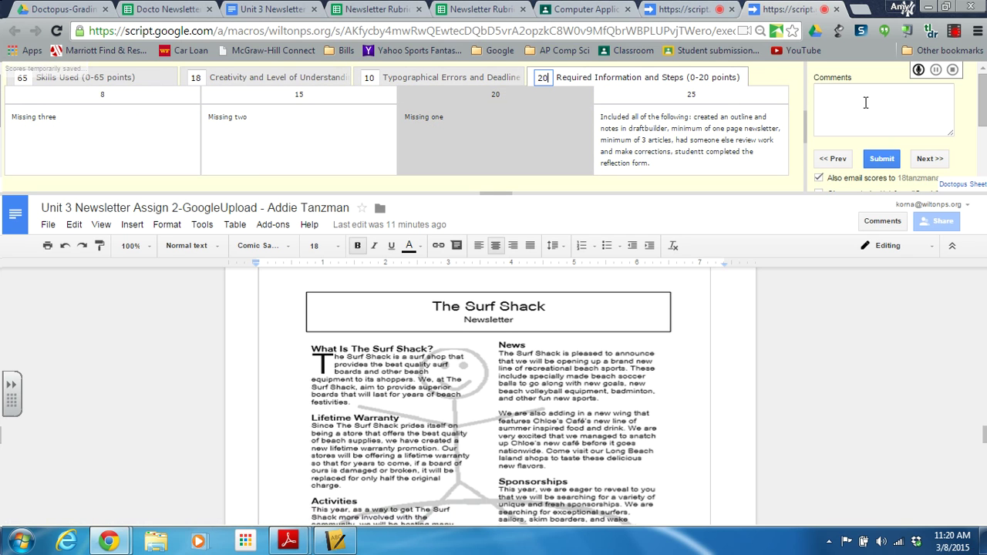
# Write a praise comment, submit the rubric, and switch to the Classroom stream.
pyautogui.click(865, 102)
pyautogui.write('Great Job Addie')
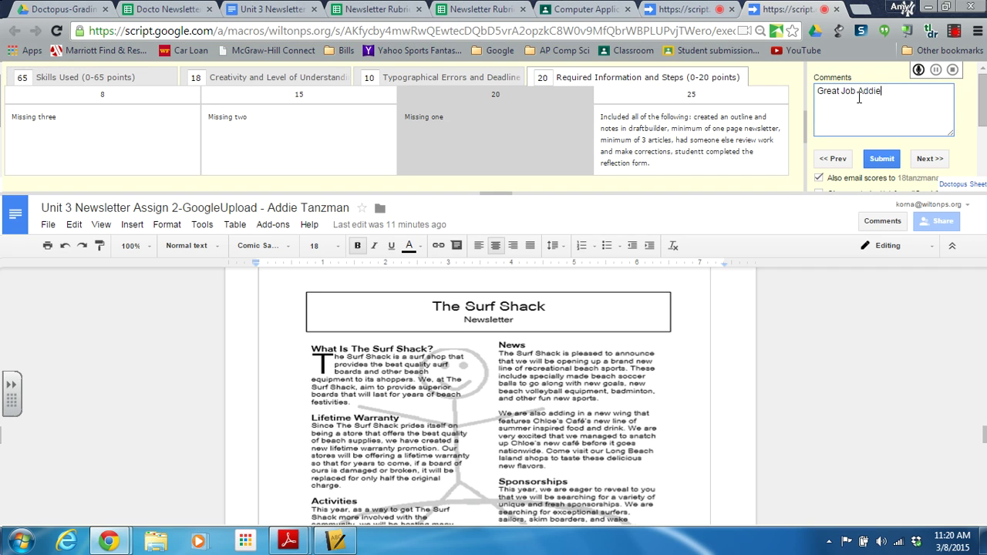
pyautogui.click(880, 159)
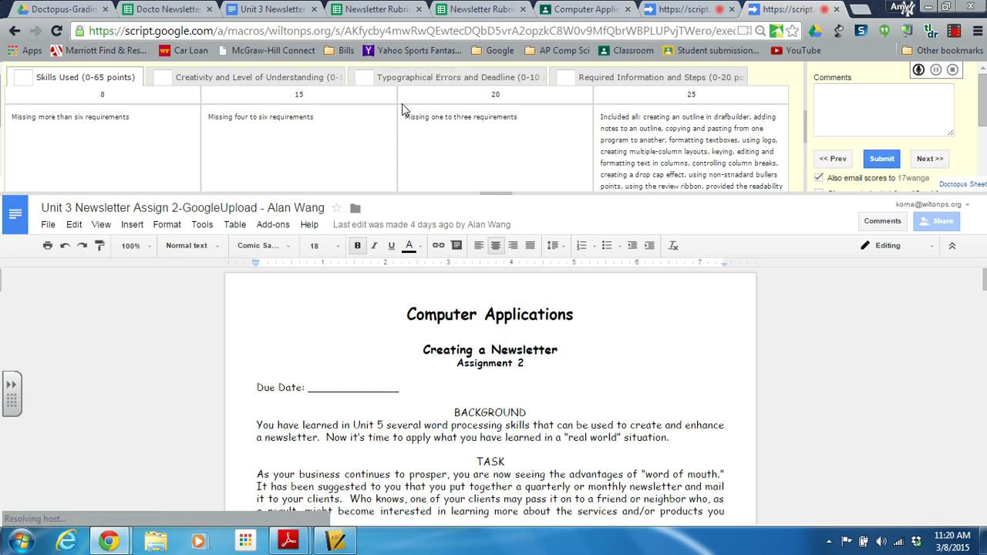
pyautogui.click(176, 8)
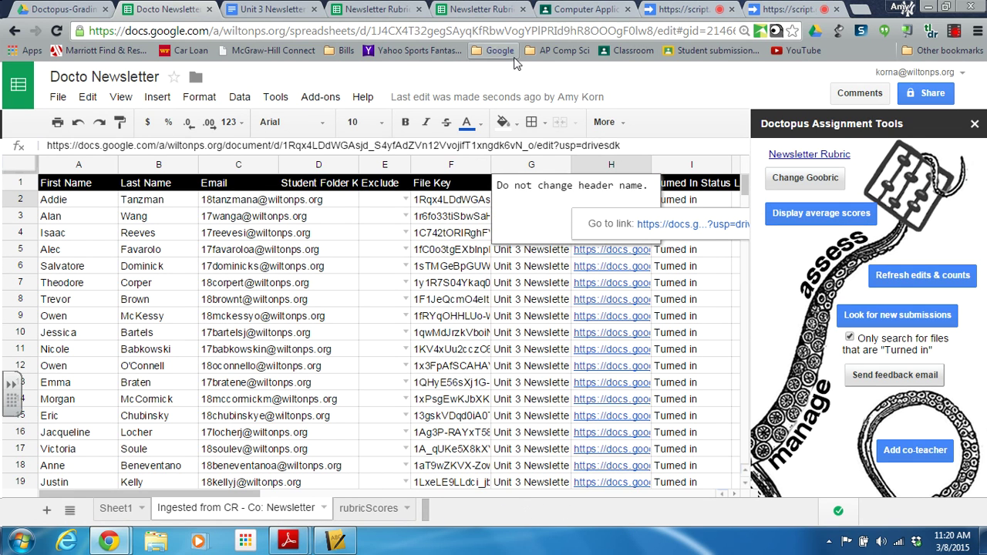
pyautogui.click(565, 7)
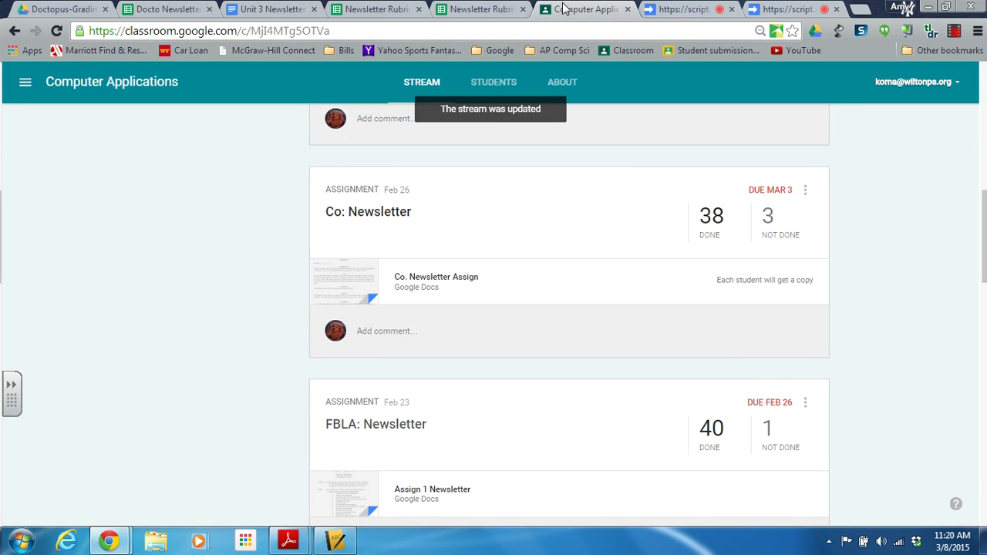
# Open the Co: Newsletter student work list and tick the graded student's submission.
pyautogui.click(383, 219)
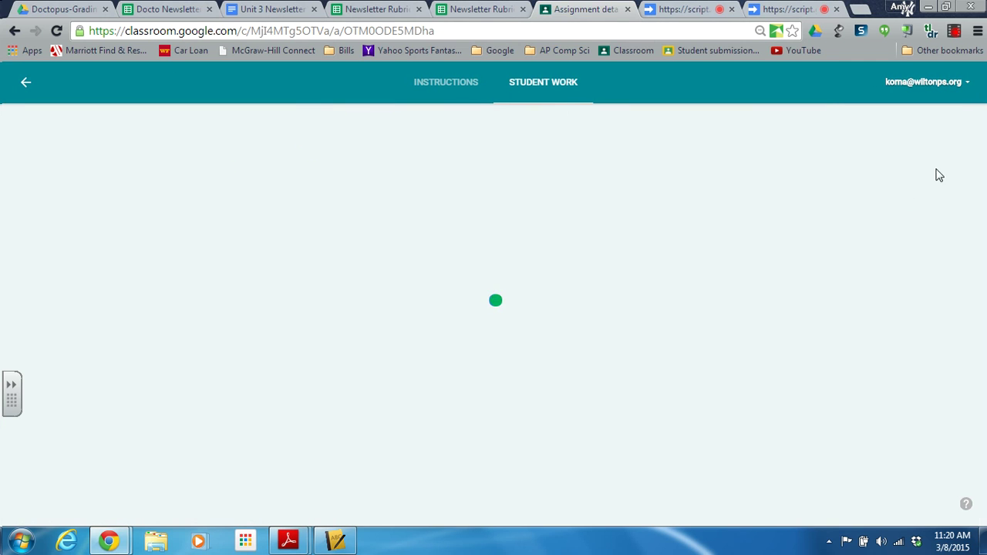
pyautogui.moveTo(983, 166); pyautogui.dragTo(961, 476)
pyautogui.click(254, 372)
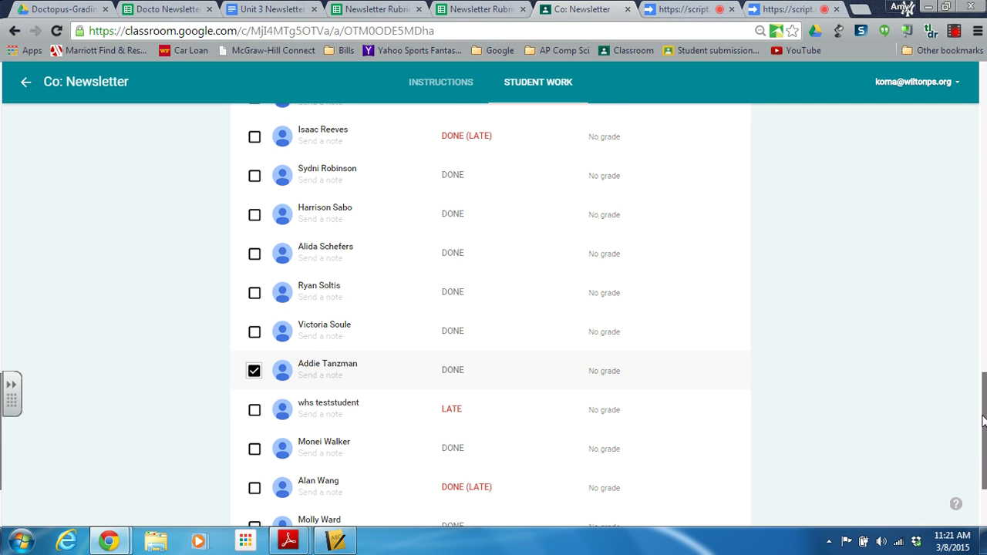
pyautogui.moveTo(984, 420); pyautogui.dragTo(984, 109)
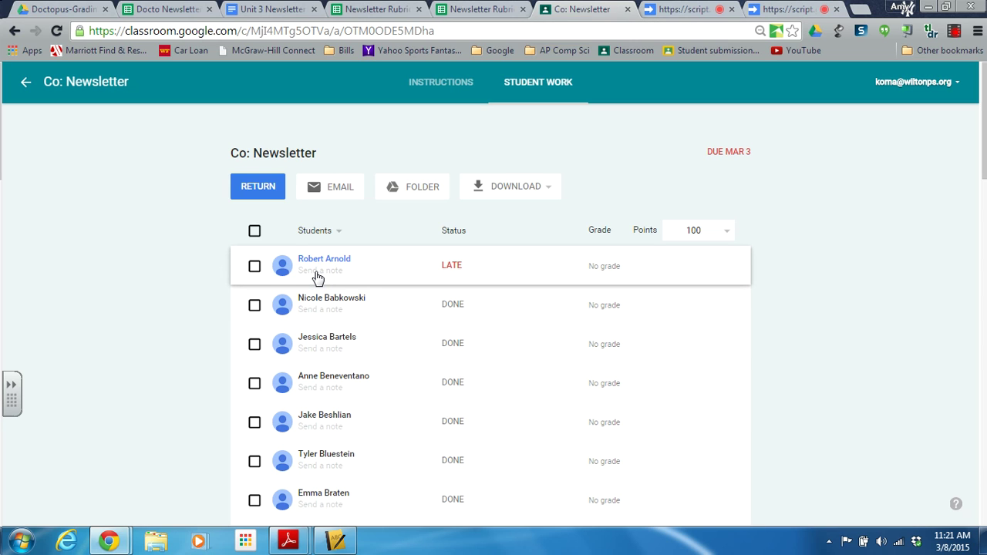
# Return the graded newsletter to the student and go back to the Goobric grading tab.
pyautogui.click(264, 187)
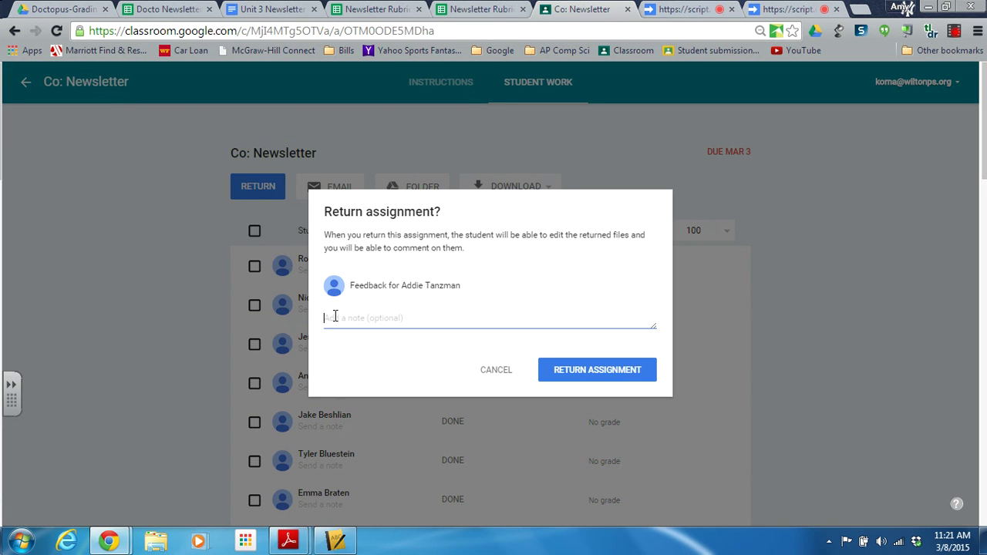
pyautogui.click(620, 371)
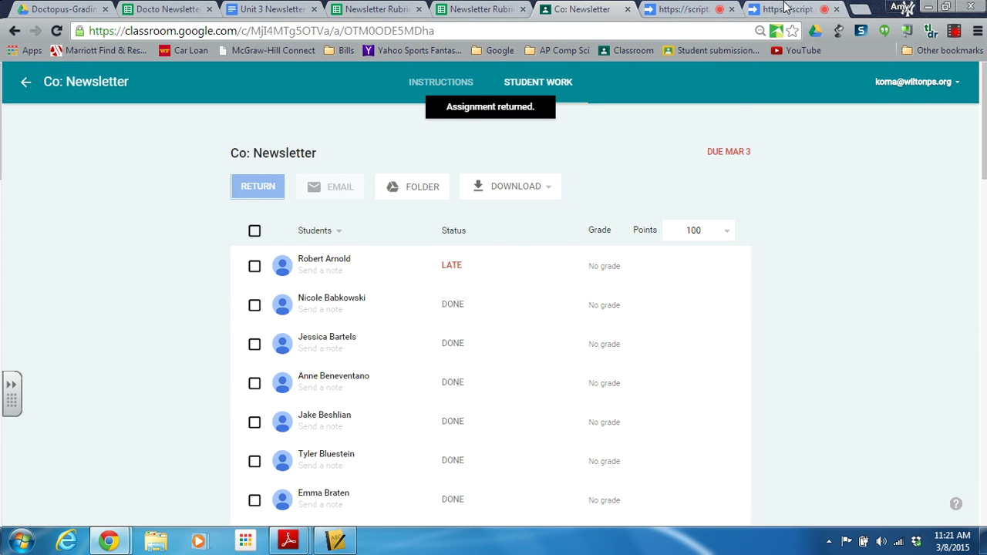
pyautogui.click(785, 8)
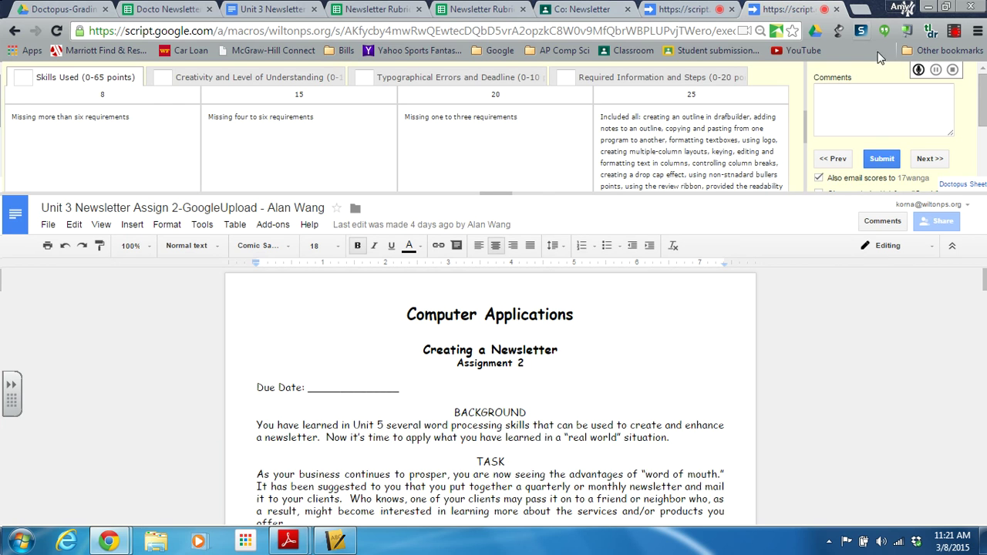
pyautogui.click(954, 31)
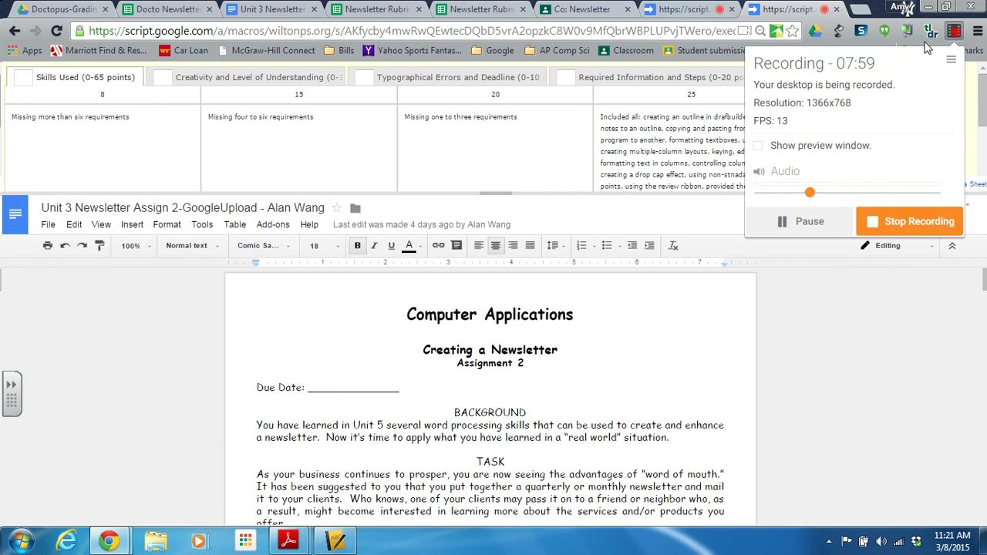